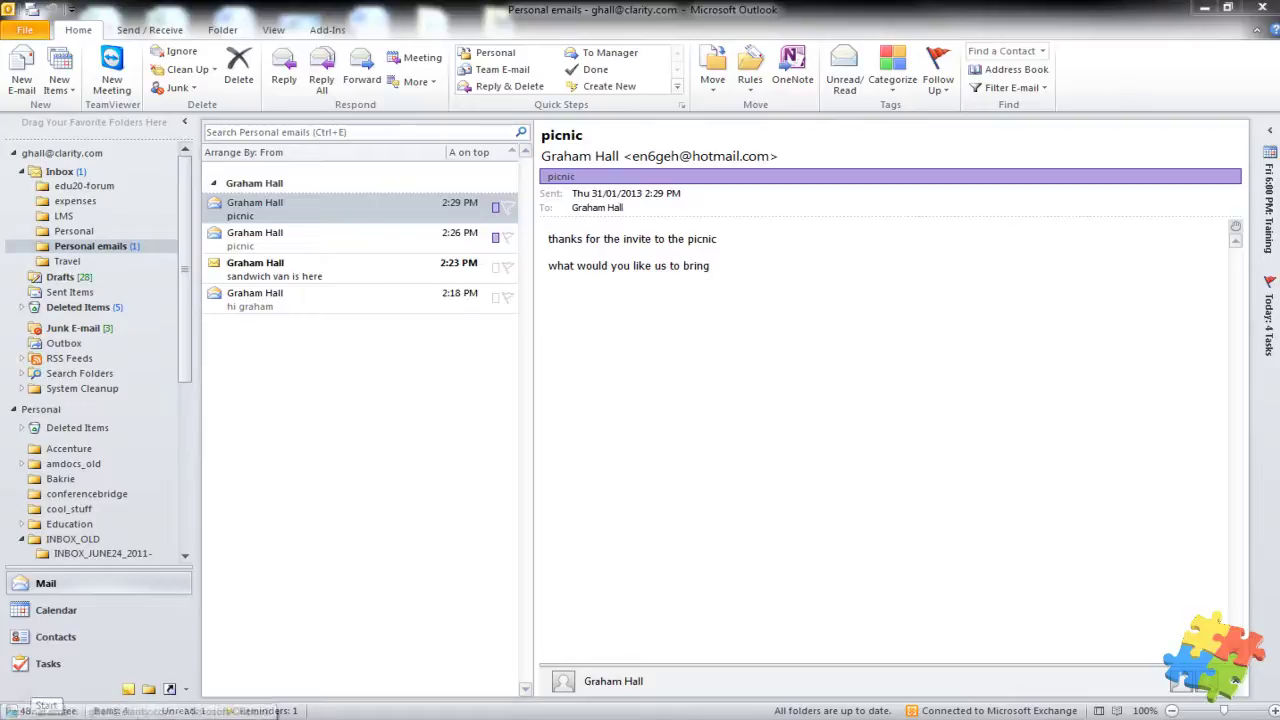
Step: Open Notepad and enter the command START CMD /C "ECHO You can use a batch file to do lots of things && PAUSE"
{"action": "key", "text": "super"}
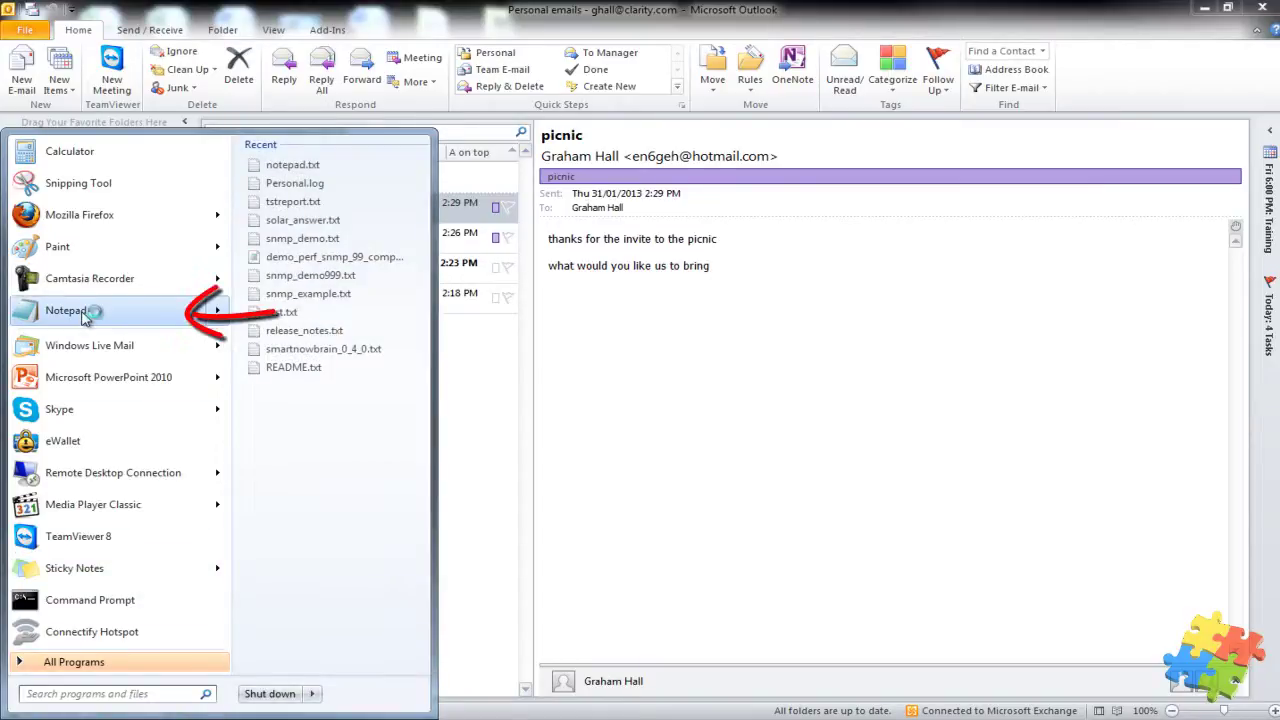
{"action": "left_click", "coordinate": [84, 316]}
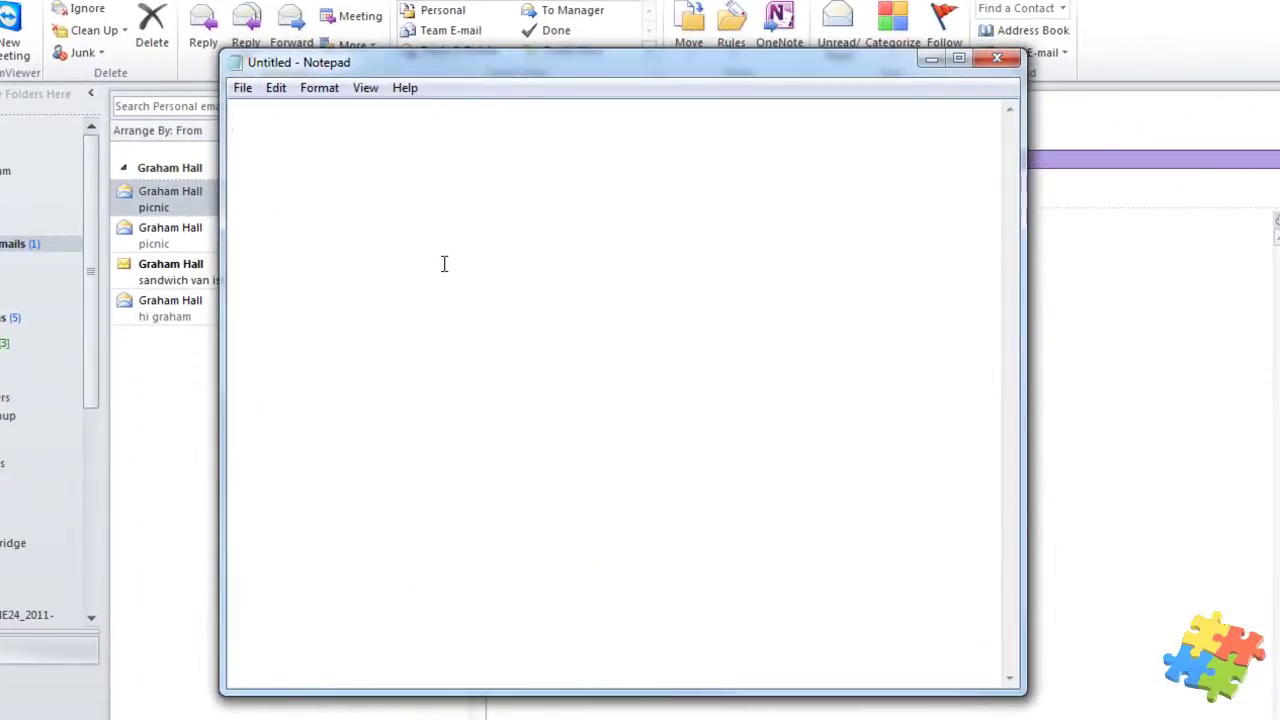
{"action": "type", "text": "START CMD /C \"ECHO You can use a batch file to do lots of things && PAUSE\""}
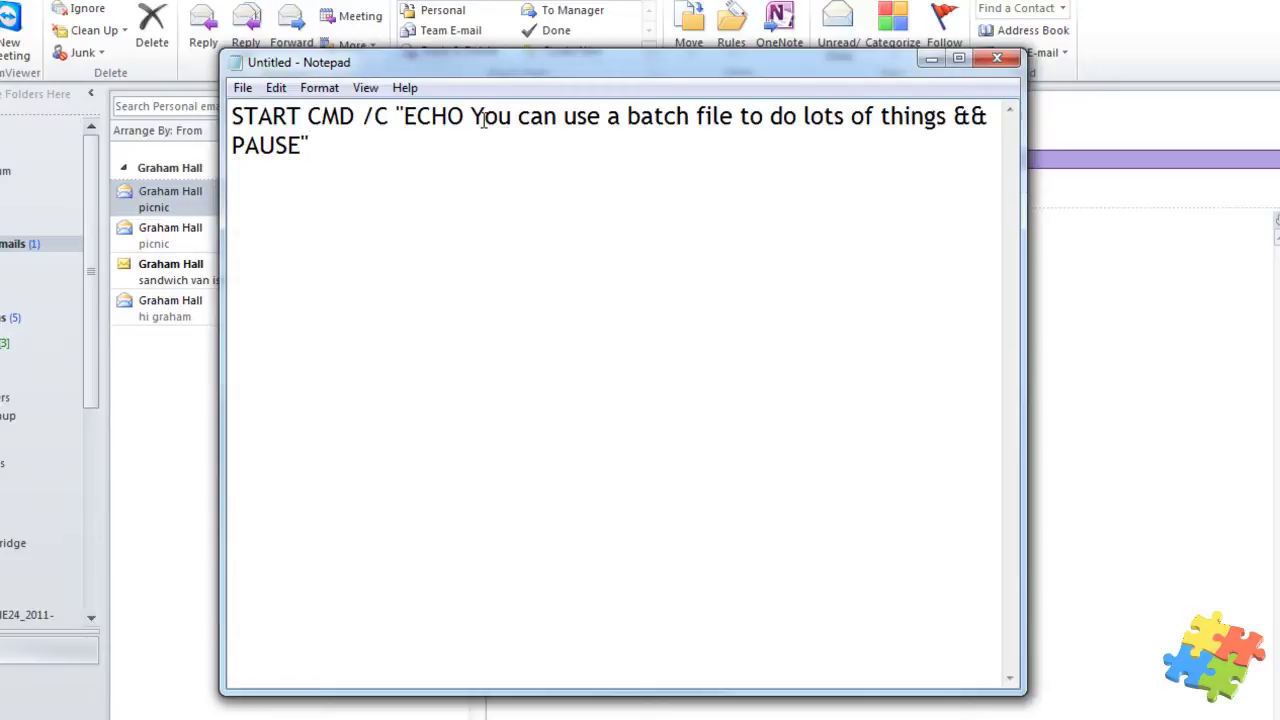
Step: Begin saving the file under a new name and choose the OutlookExample folder in Documents as its location
{"action": "left_click", "coordinate": [247, 87]}
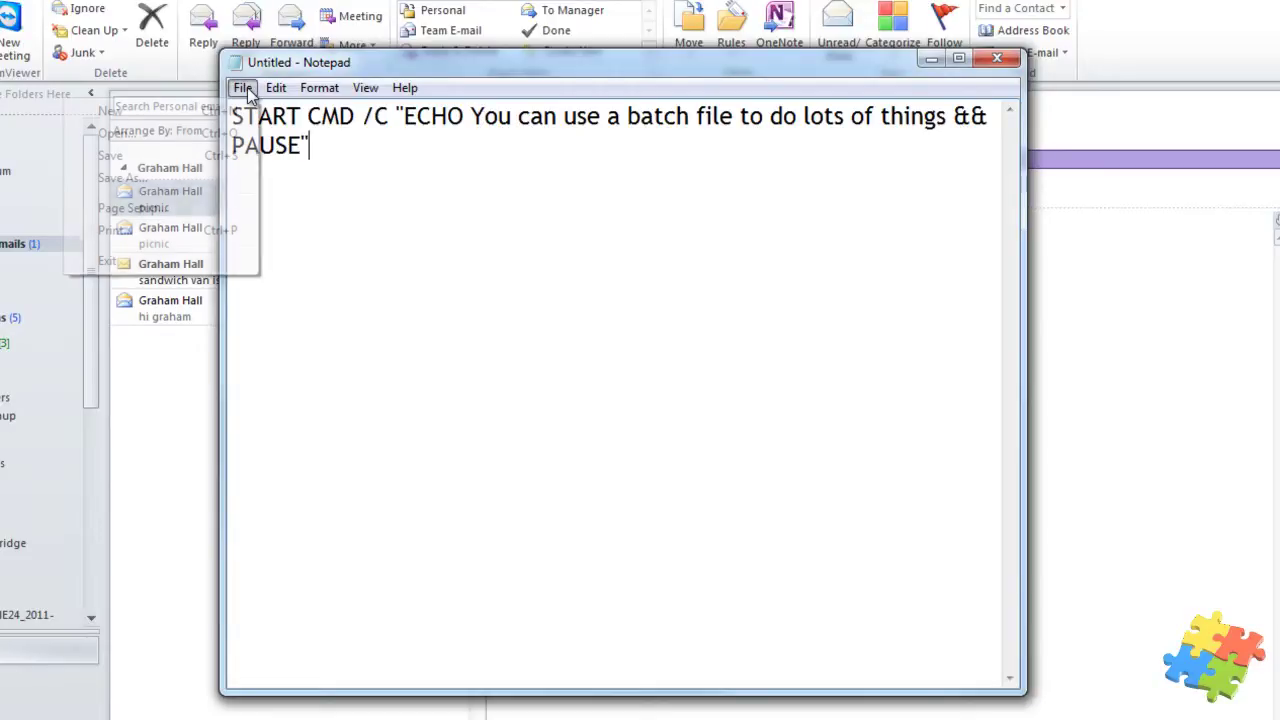
{"action": "left_click", "coordinate": [125, 179]}
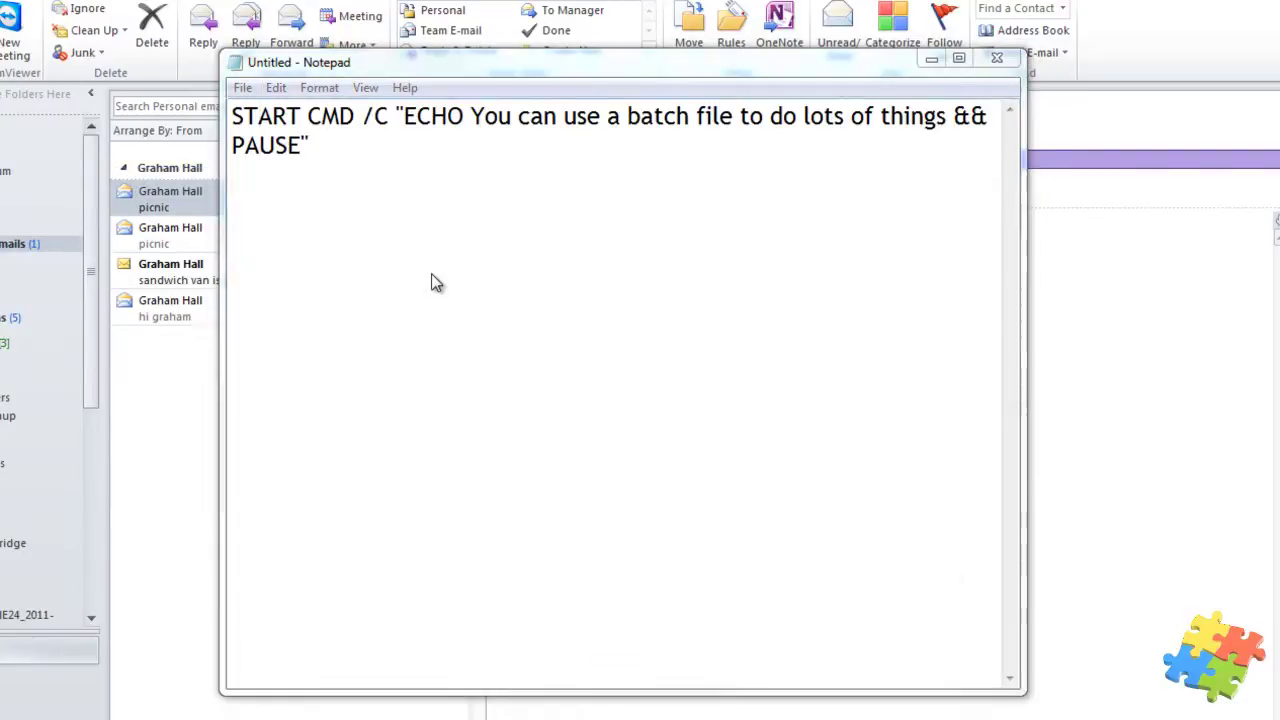
{"action": "left_click", "coordinate": [477, 378]}
{"action": "scroll", "coordinate": [477, 378], "scroll_direction": "down", "scroll_amount": 2}
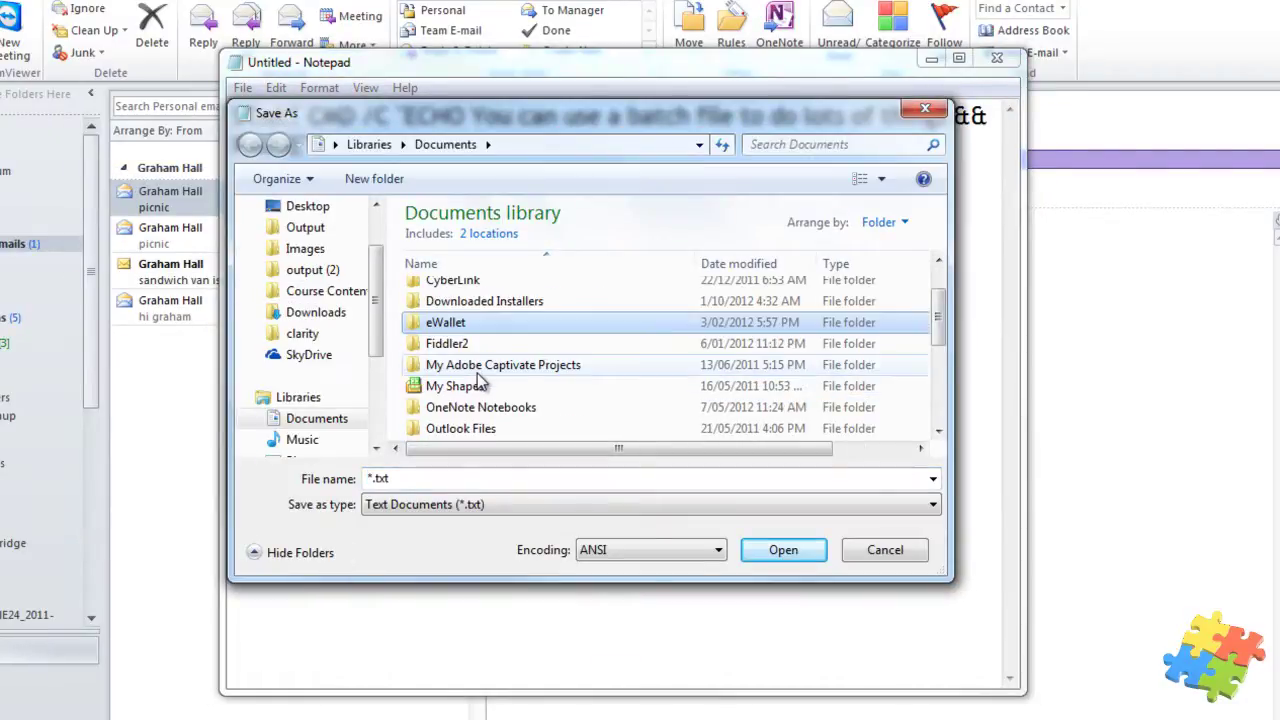
{"action": "left_click", "coordinate": [470, 390]}
{"action": "double_click", "coordinate": [470, 388]}
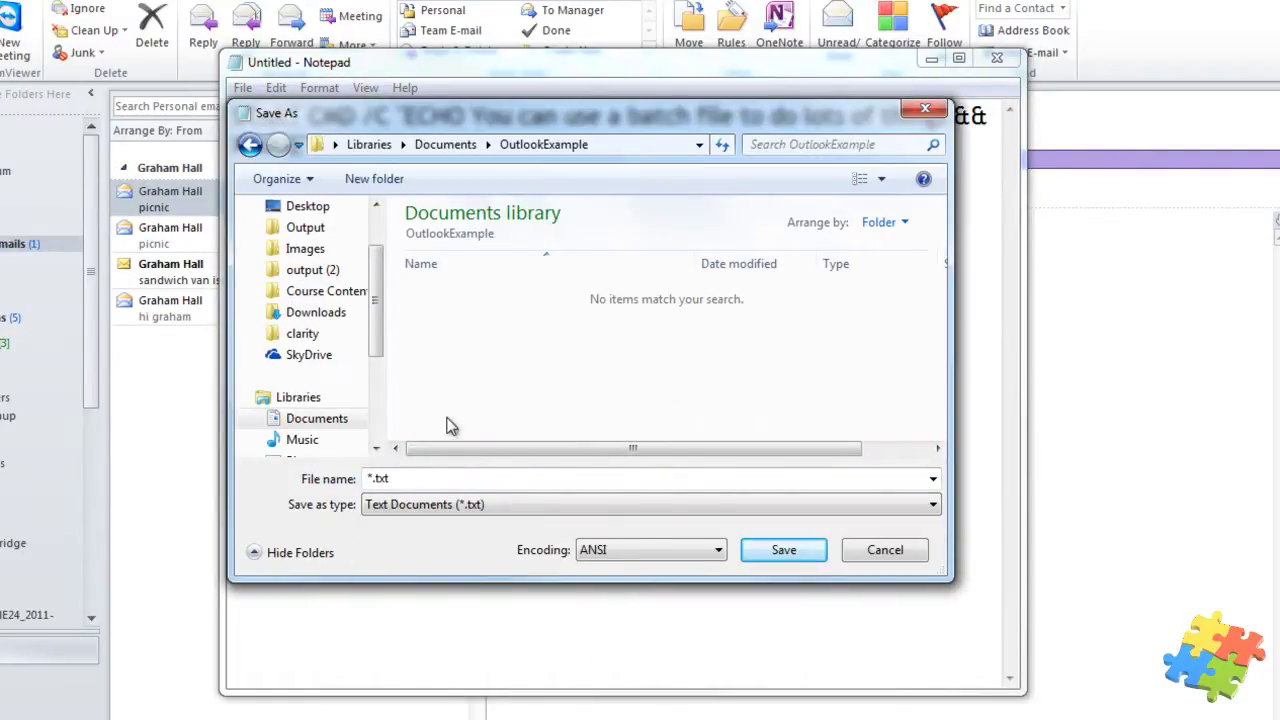
Step: Save the file as emailexample.bat with the file type set to All Files
{"action": "left_click", "coordinate": [410, 479]}
{"action": "type", "text": "emailex.bat"}
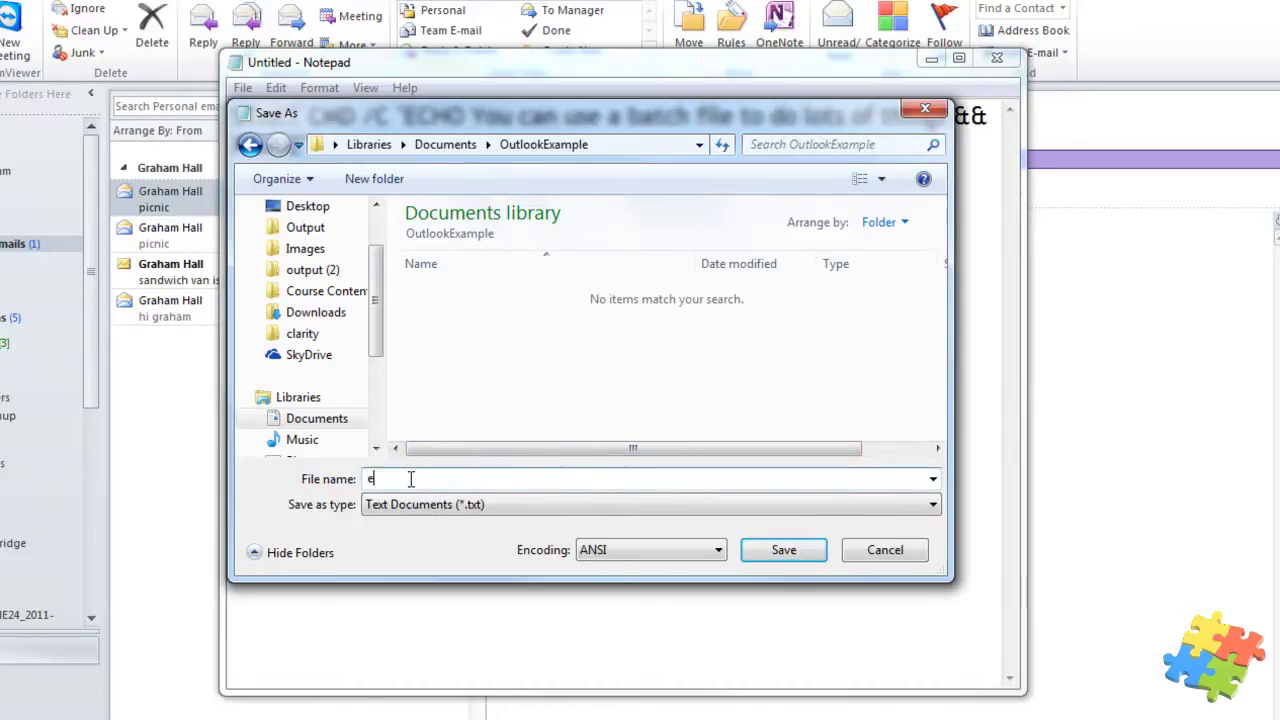
{"action": "key", "text": "Return"}
{"action": "type", "text": "emailexample"}
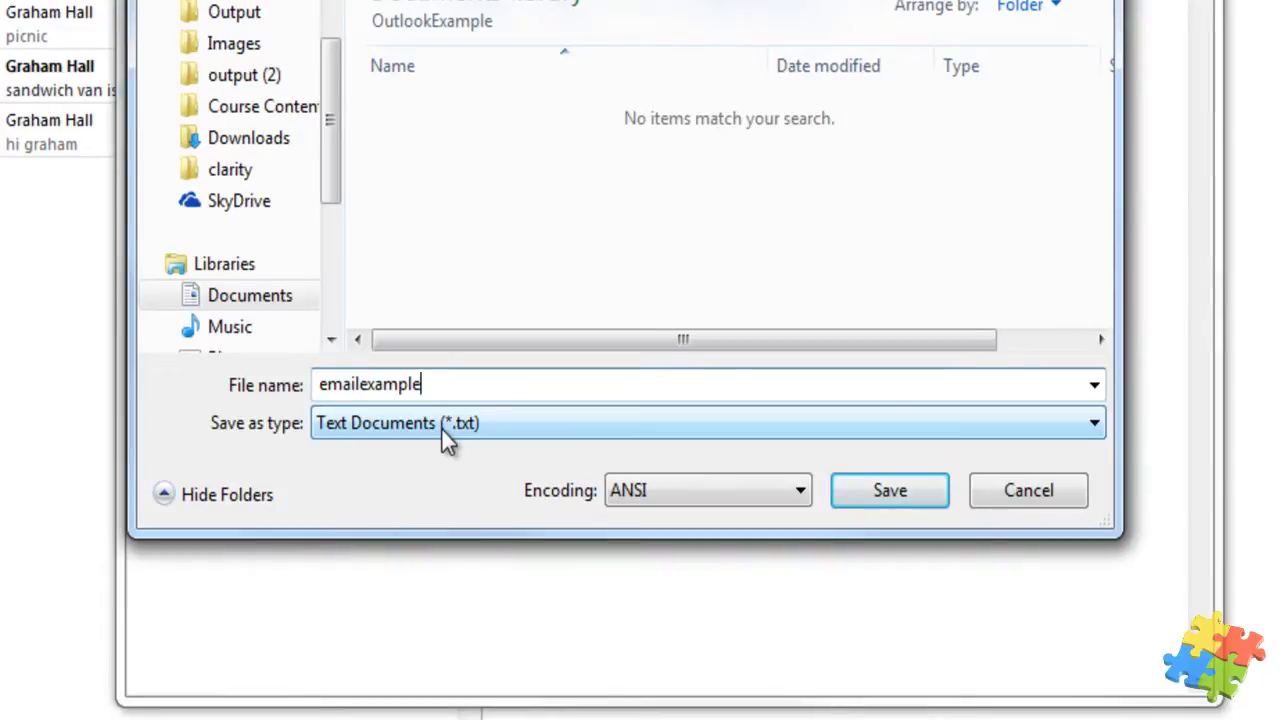
{"action": "left_click", "coordinate": [441, 427]}
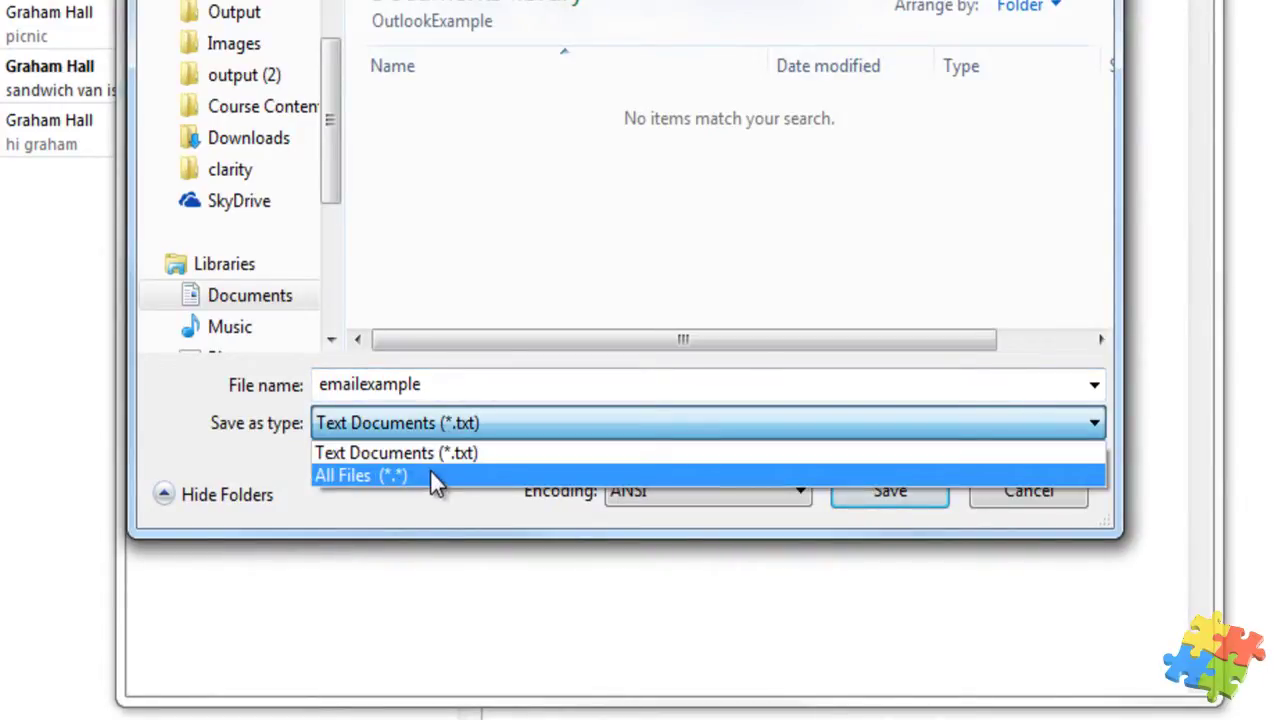
{"action": "left_click", "coordinate": [432, 474]}
{"action": "left_click", "coordinate": [467, 389]}
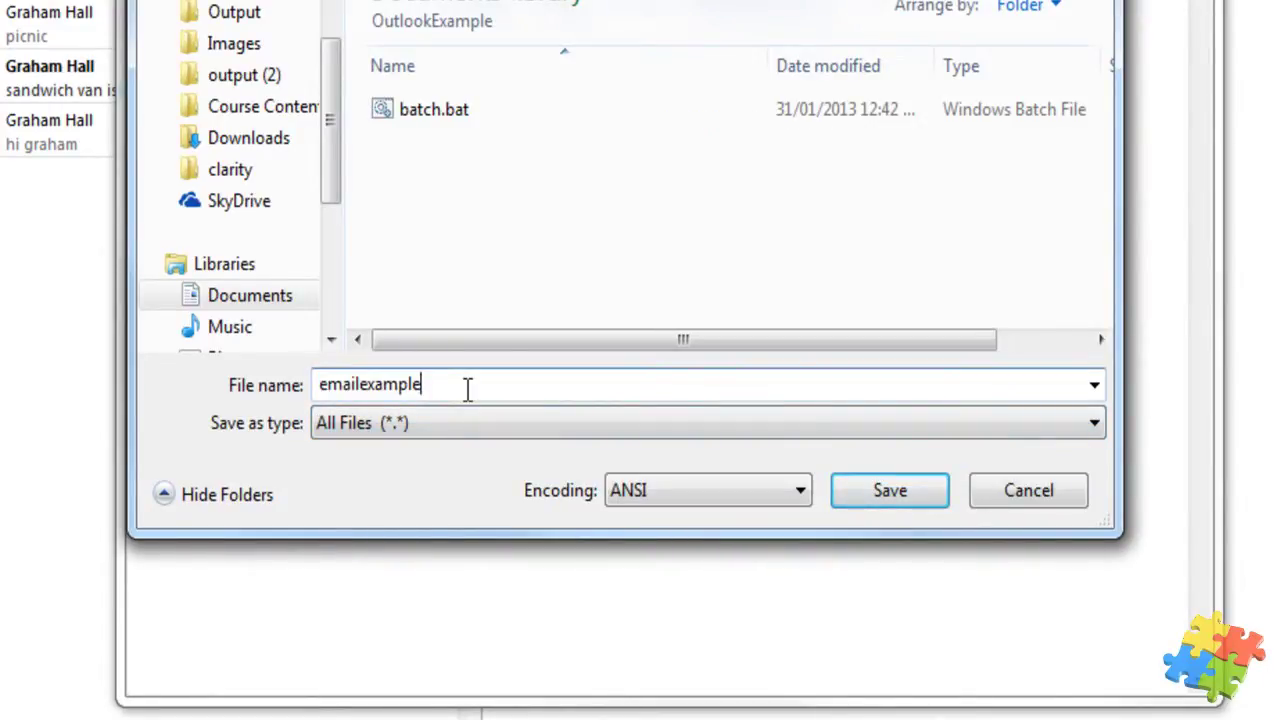
{"action": "type", "text": ".bat"}
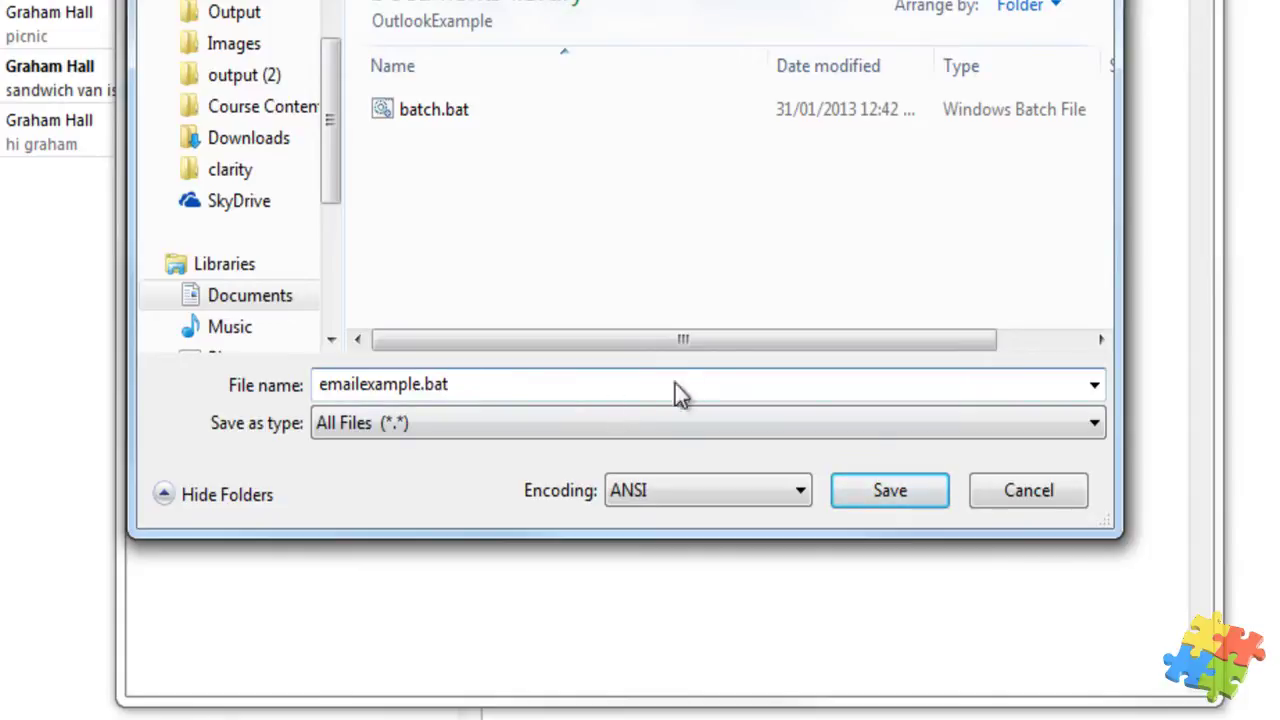
{"action": "left_click", "coordinate": [890, 495]}
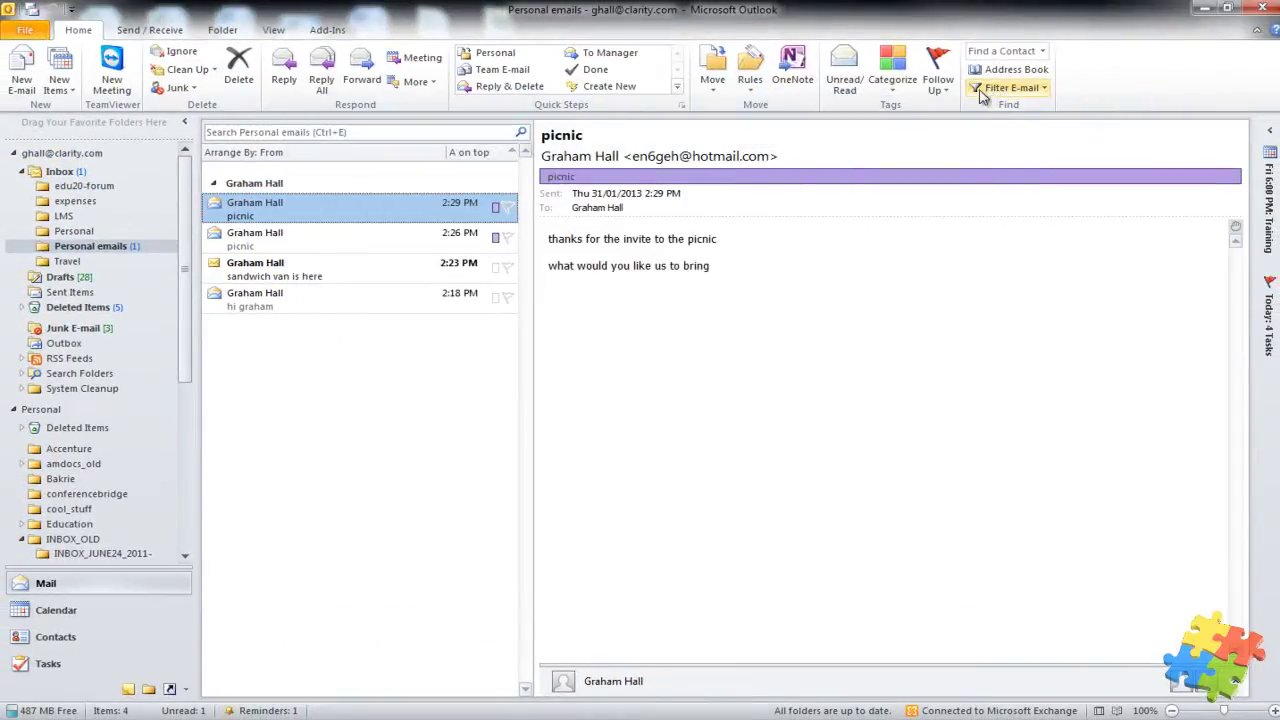
Step: Start a new rule from the selected picnic message in Outlook and open its advanced options
{"action": "left_click", "coordinate": [709, 467]}
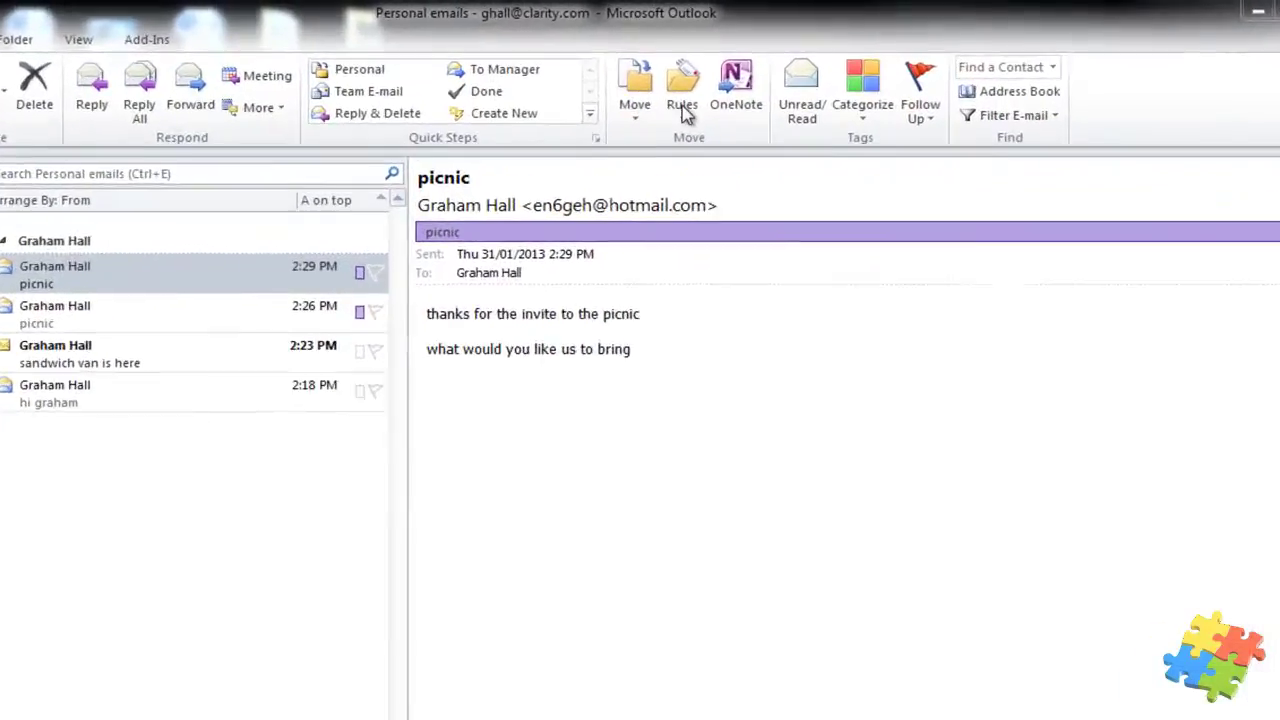
{"action": "left_click", "coordinate": [675, 113]}
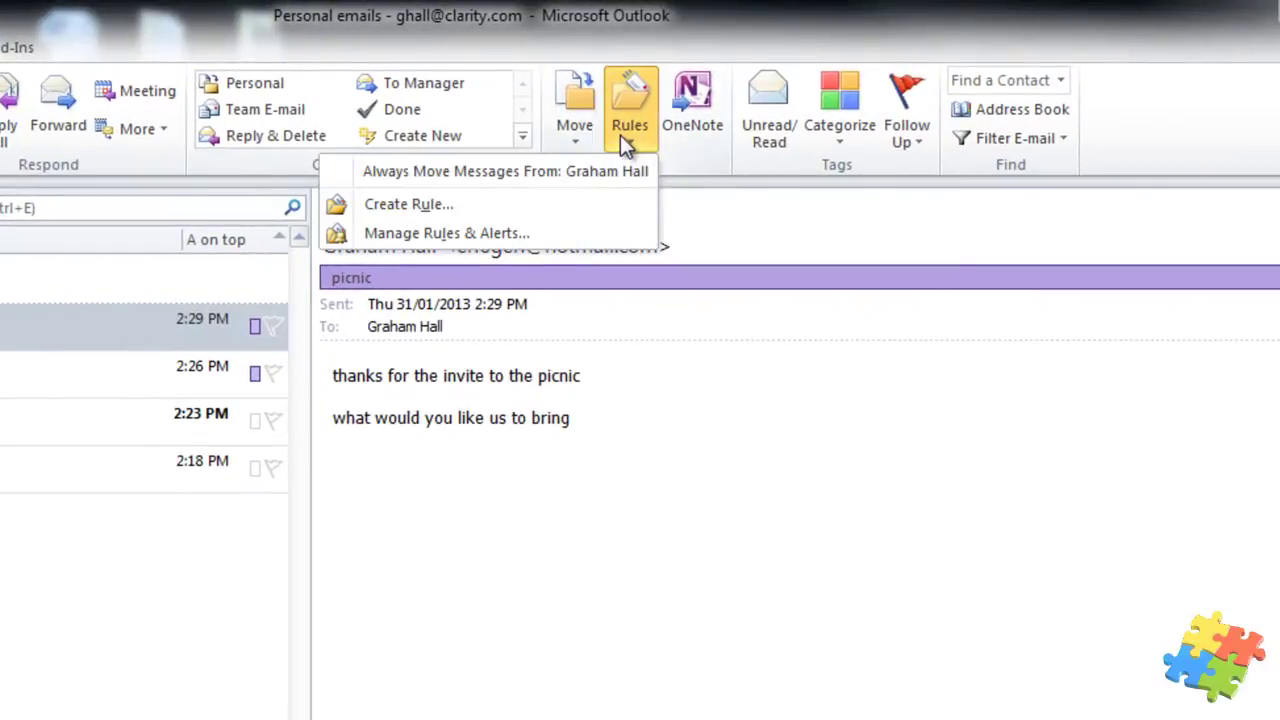
{"action": "left_click", "coordinate": [466, 204]}
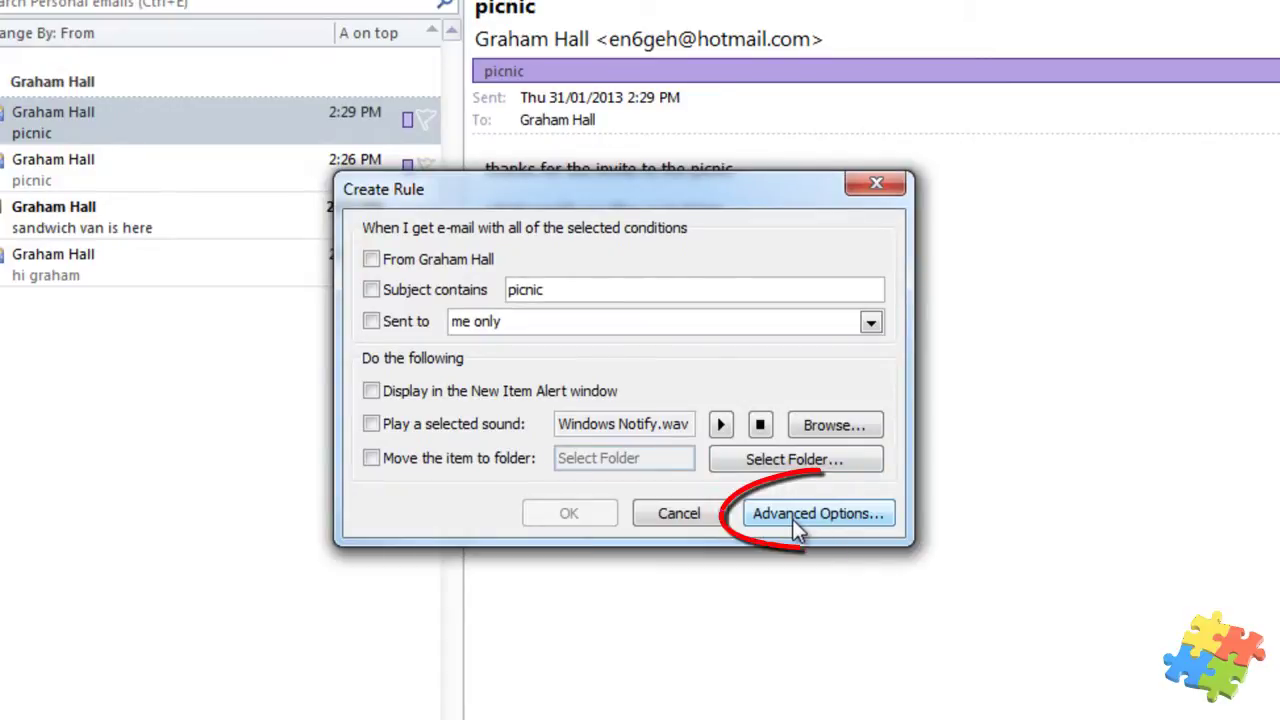
{"action": "left_click", "coordinate": [792, 515]}
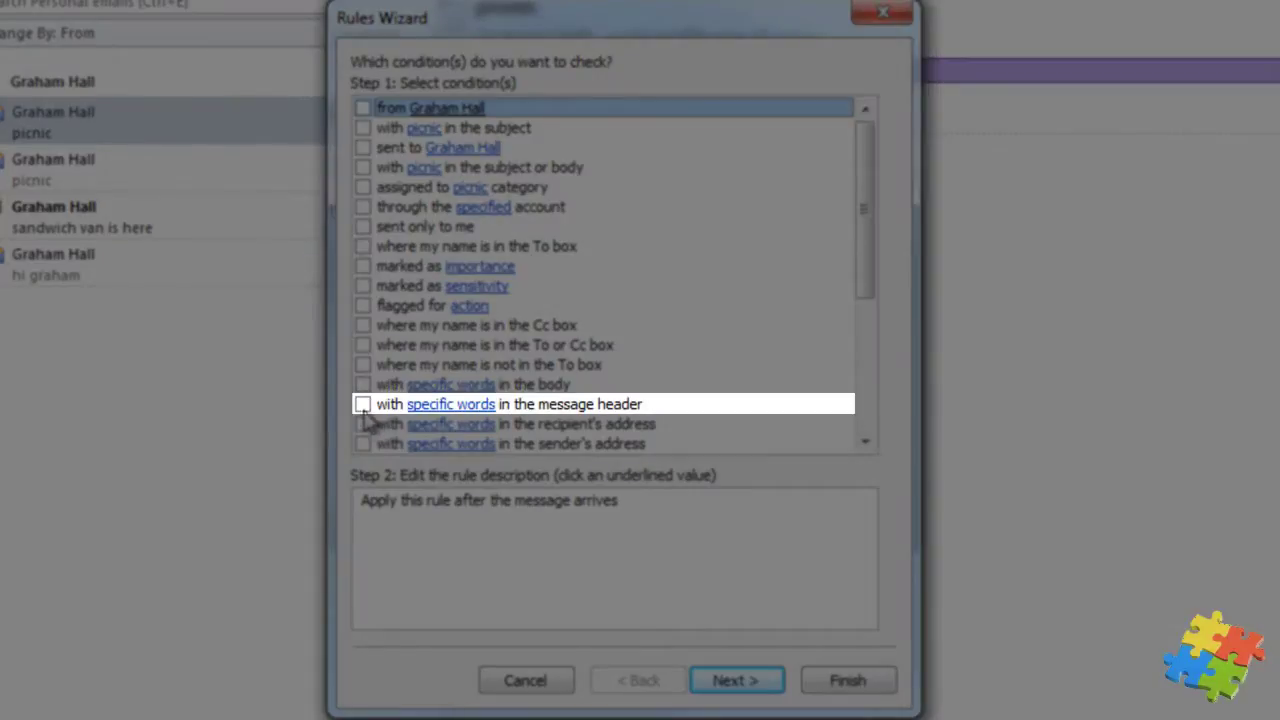
Step: Add the rule condition for specific words in the message header, with "batch" as the search word
{"action": "left_click", "coordinate": [363, 405]}
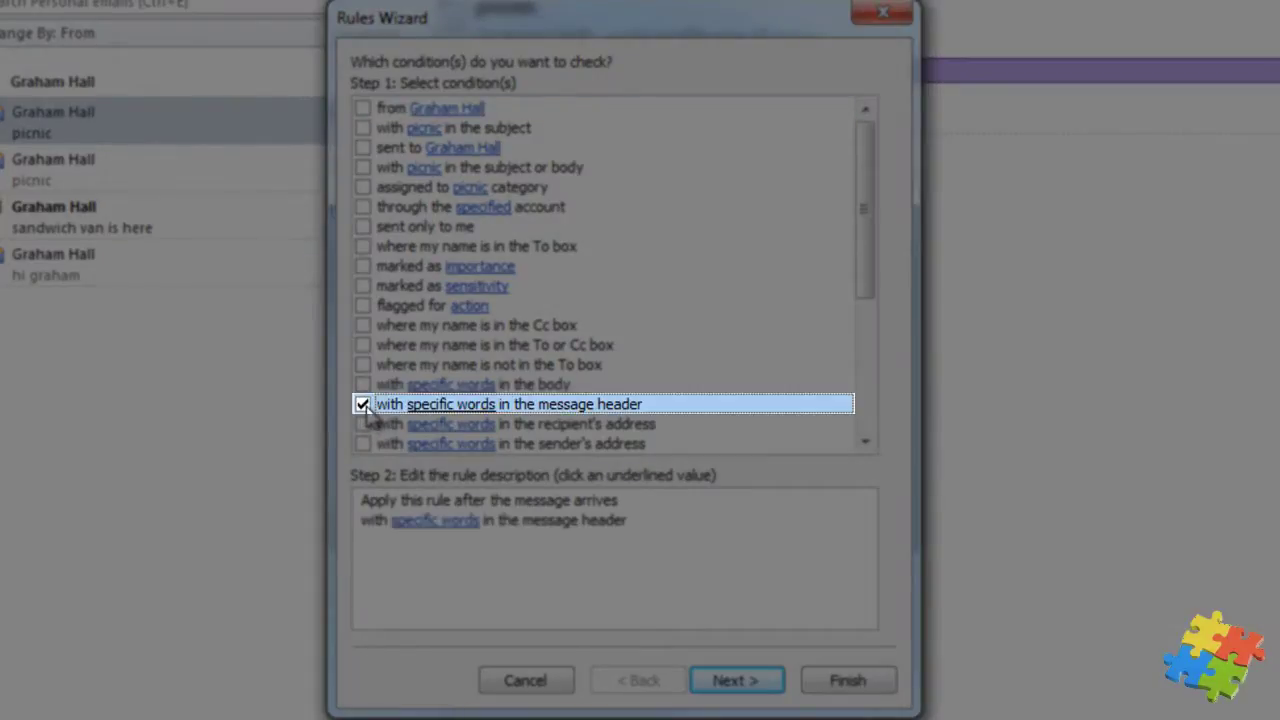
{"action": "left_click", "coordinate": [432, 521]}
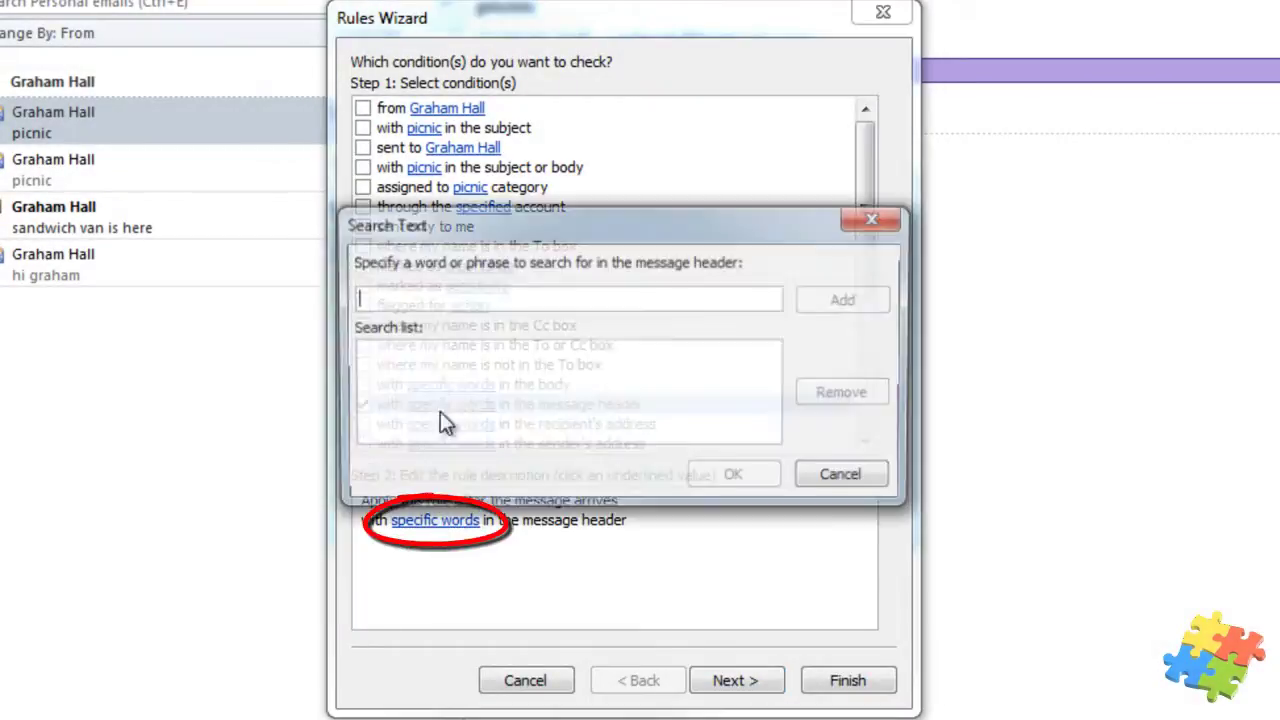
{"action": "type", "text": "batch"}
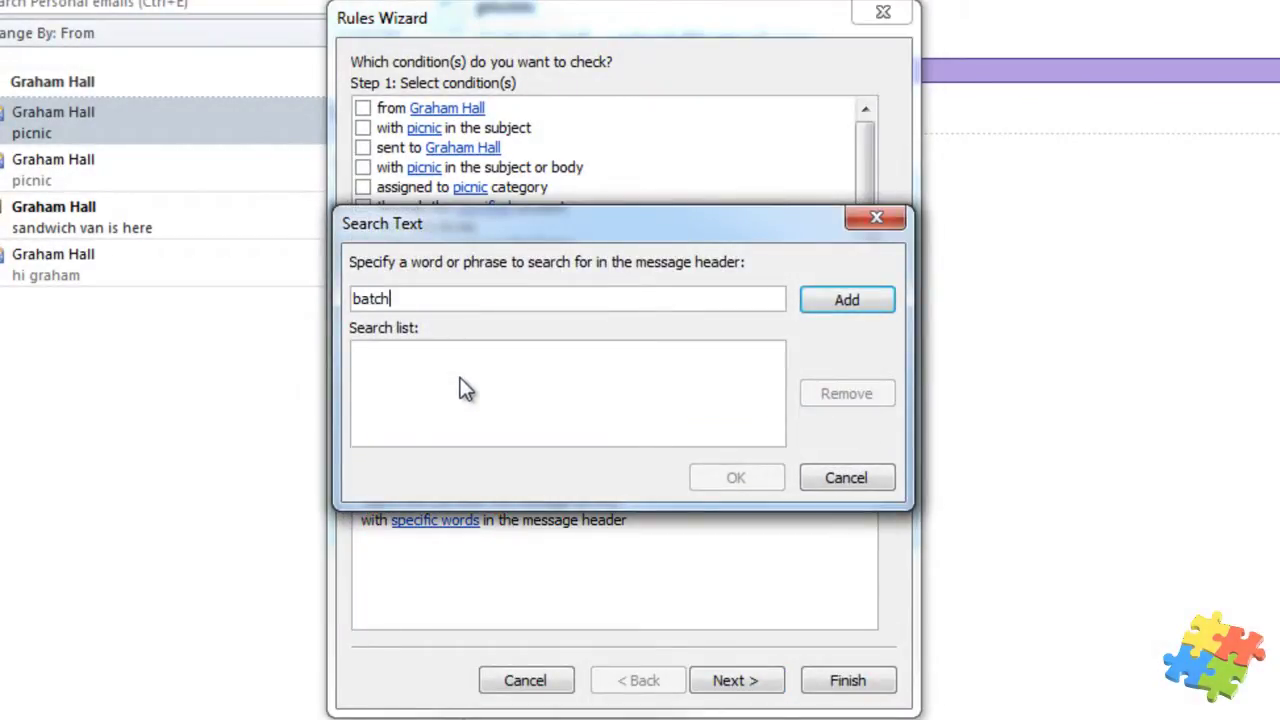
{"action": "left_click", "coordinate": [847, 298]}
{"action": "left_click", "coordinate": [738, 477]}
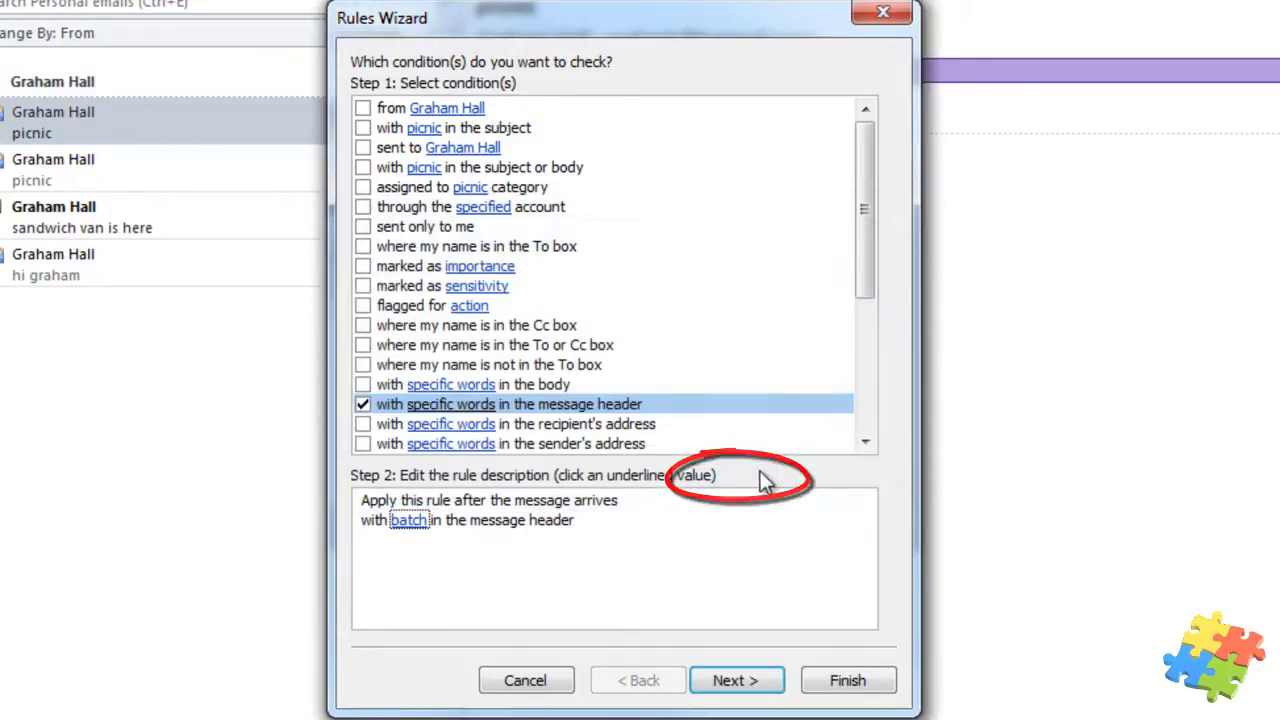
Step: Proceed to the rule's actions and enable the one that starts an application
{"action": "left_click", "coordinate": [737, 680]}
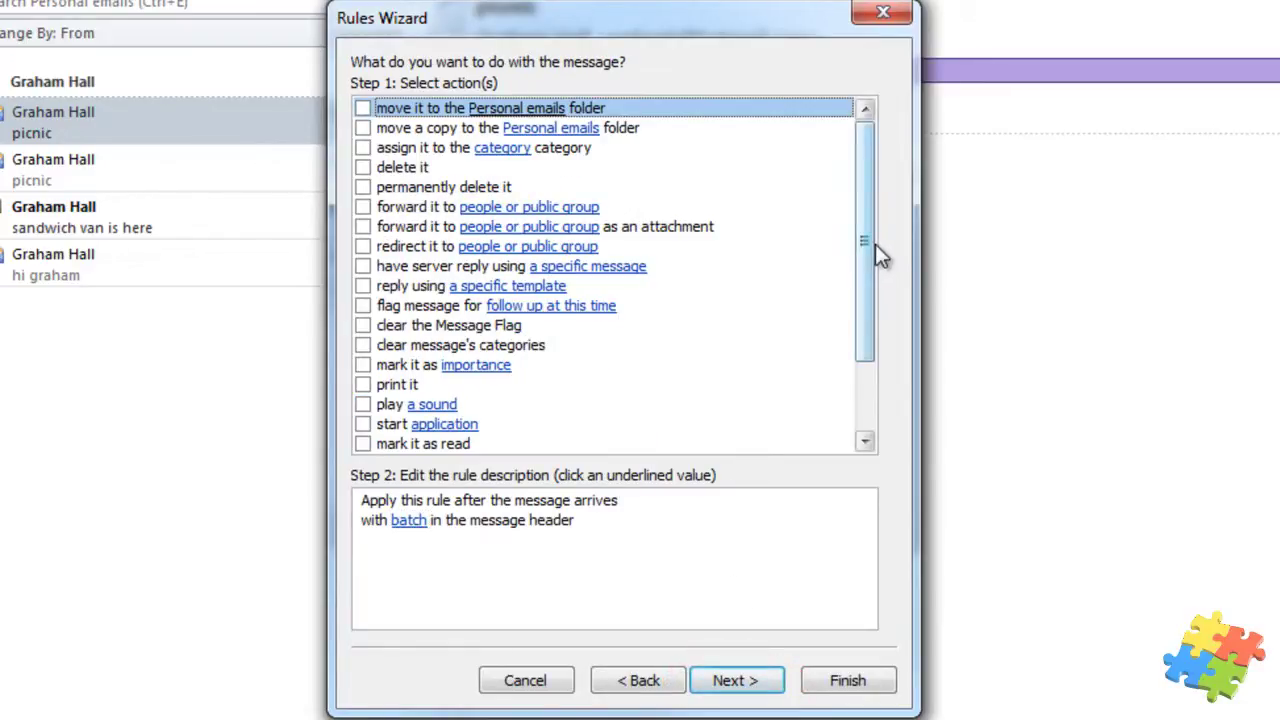
{"action": "left_click_drag", "start_coordinate": [861, 247], "coordinate": [873, 338]}
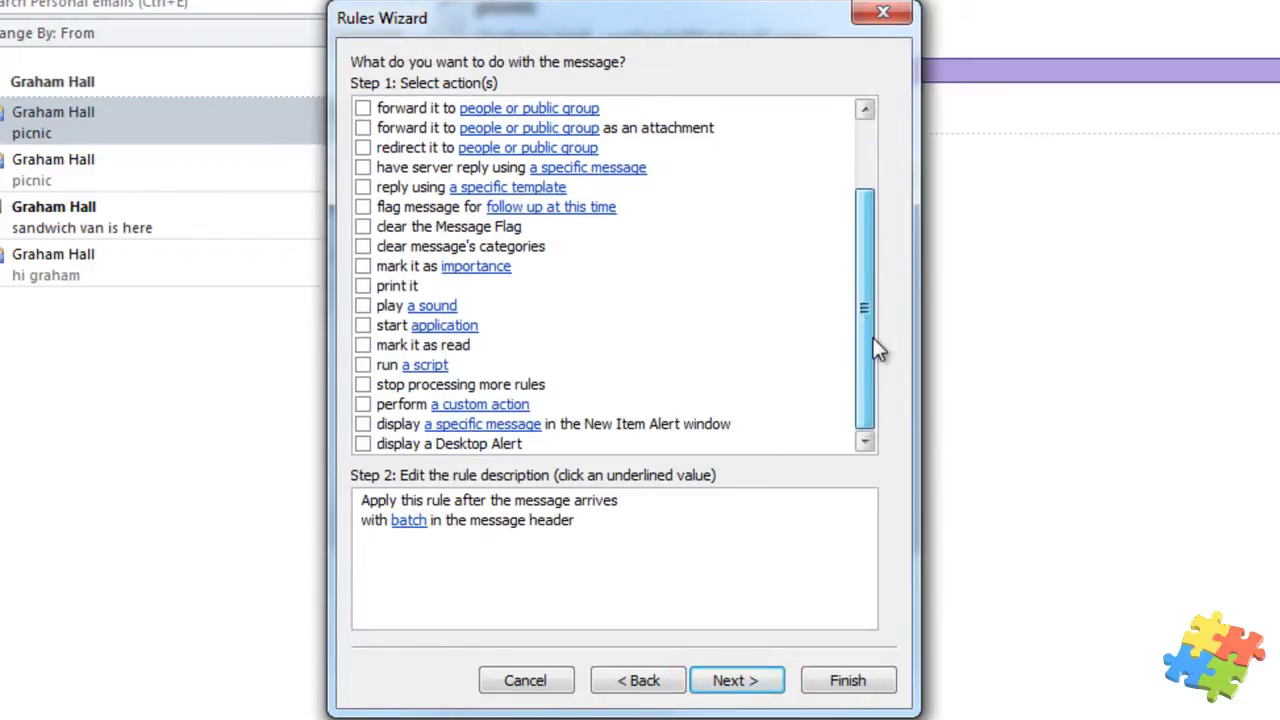
{"action": "left_click", "coordinate": [363, 326]}
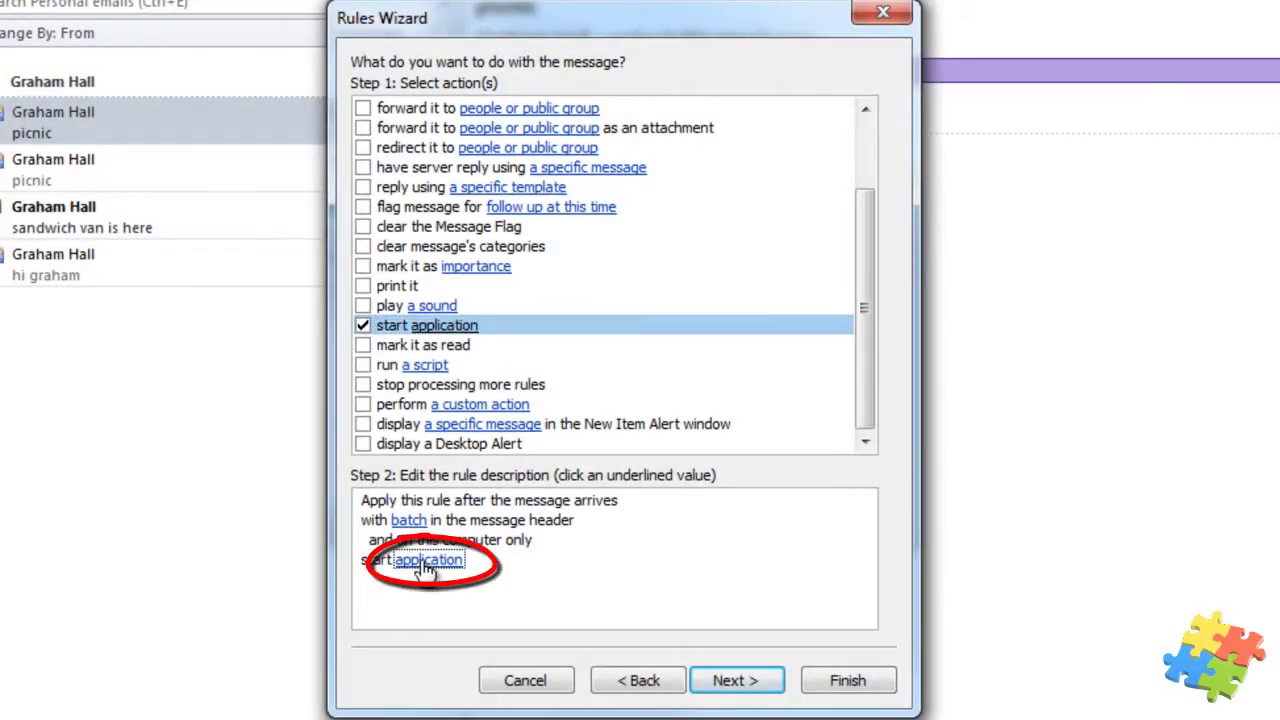
Step: Choose emailexample.bat from the OutlookExample folder as the application to start, showing all file types
{"action": "left_click", "coordinate": [420, 561]}
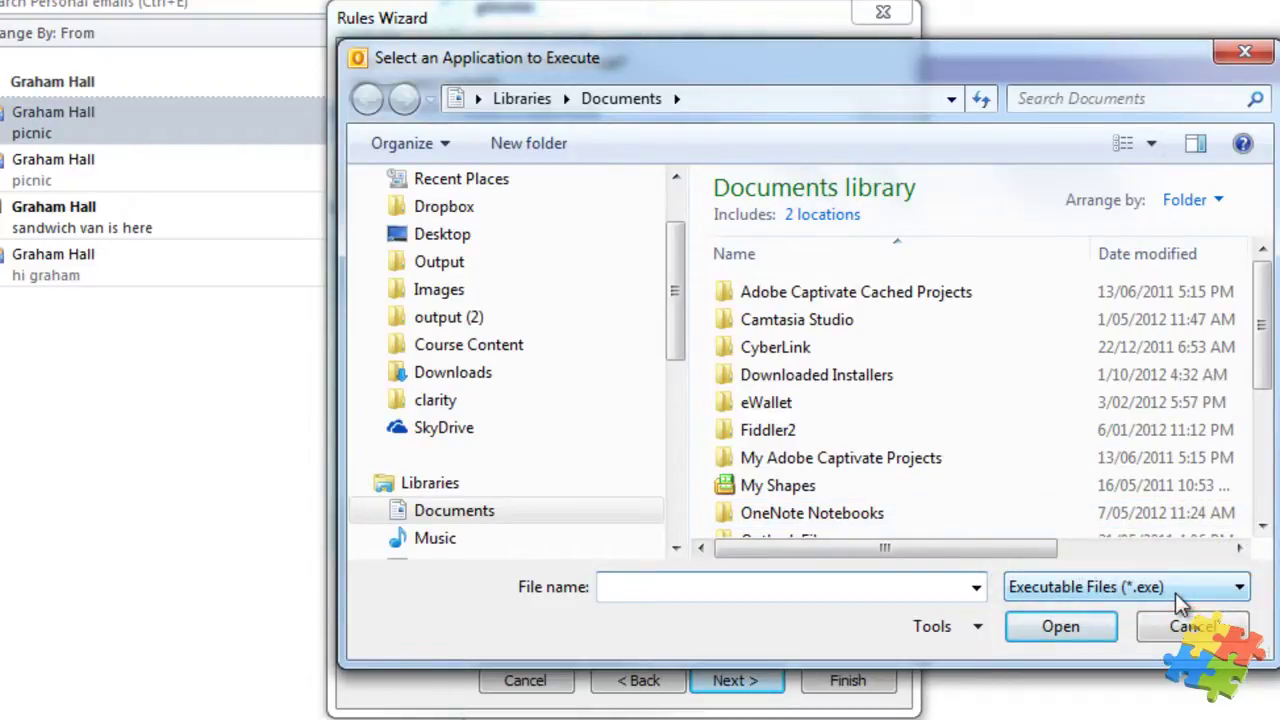
{"action": "left_click_drag", "start_coordinate": [1262, 366], "coordinate": [1264, 415]}
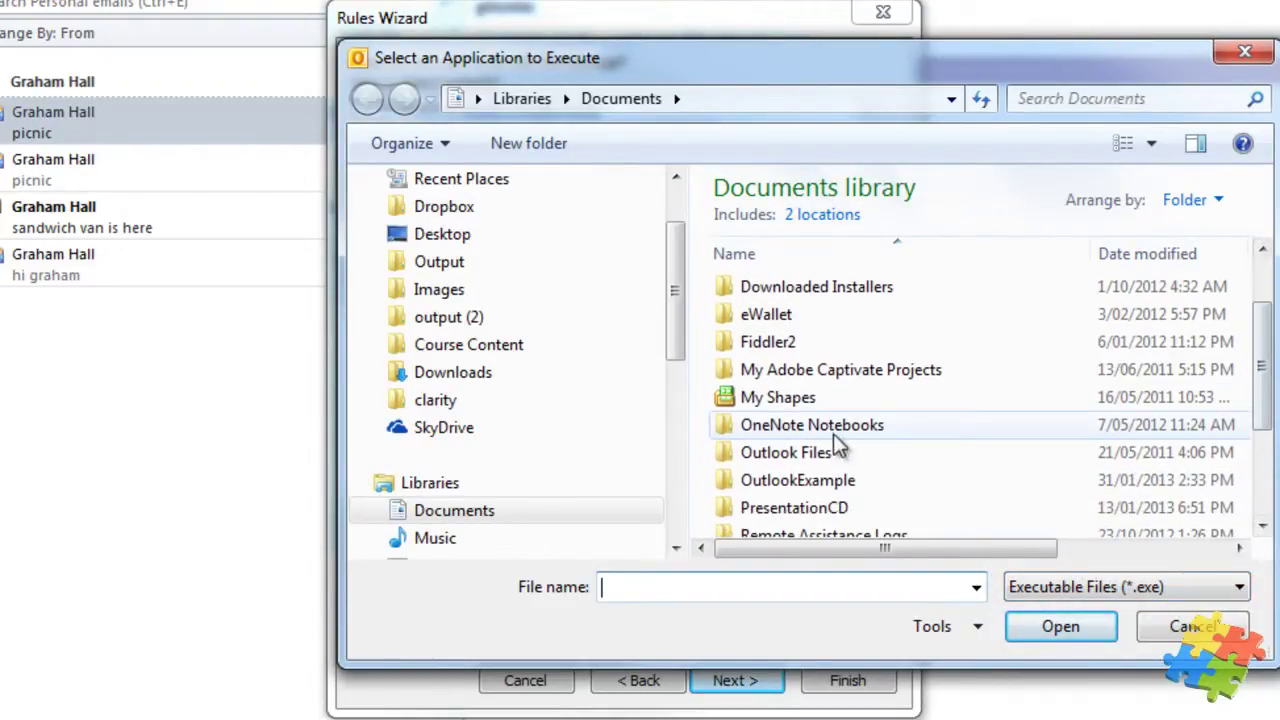
{"action": "double_click", "coordinate": [806, 480]}
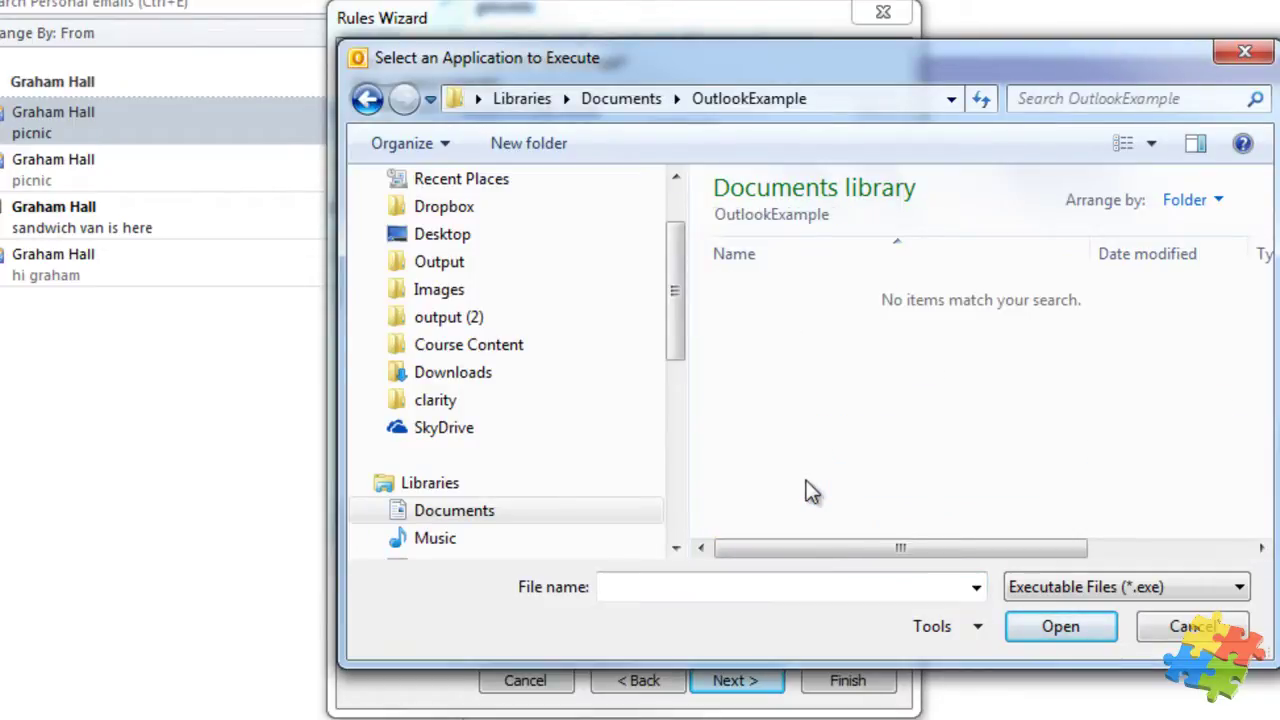
{"action": "left_click", "coordinate": [1118, 590]}
{"action": "left_click", "coordinate": [1096, 611]}
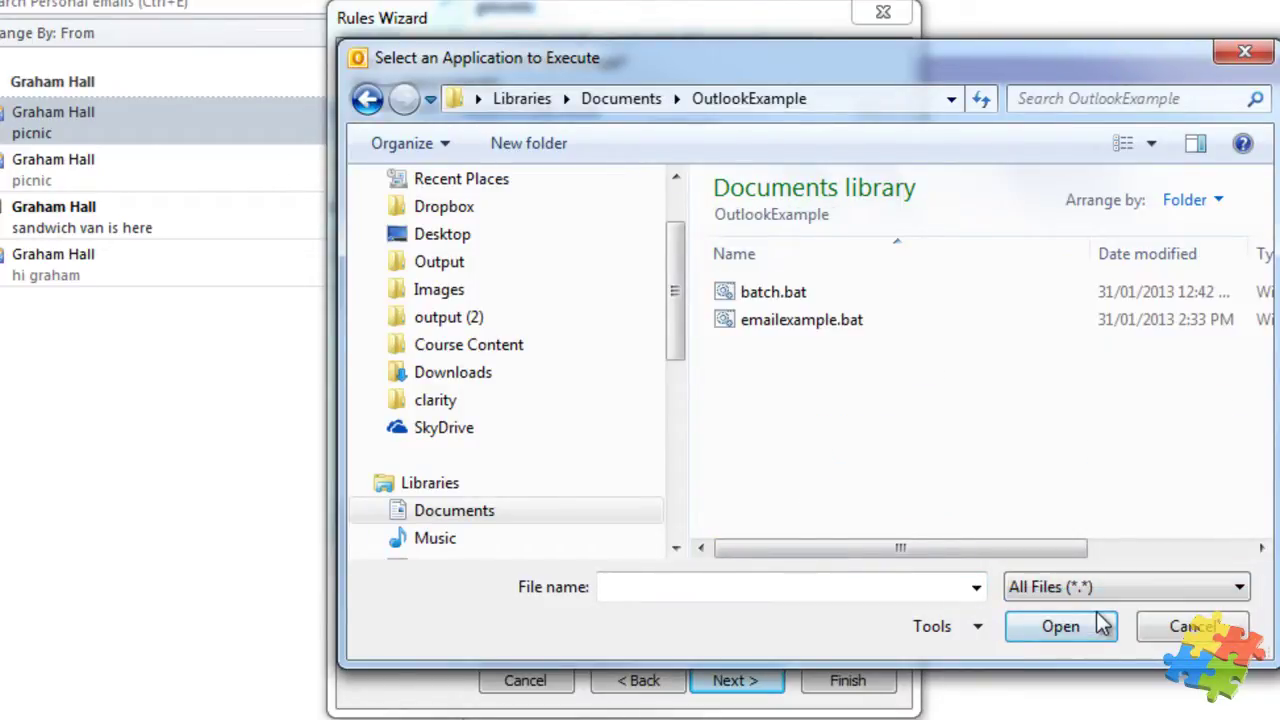
{"action": "left_click", "coordinate": [822, 320]}
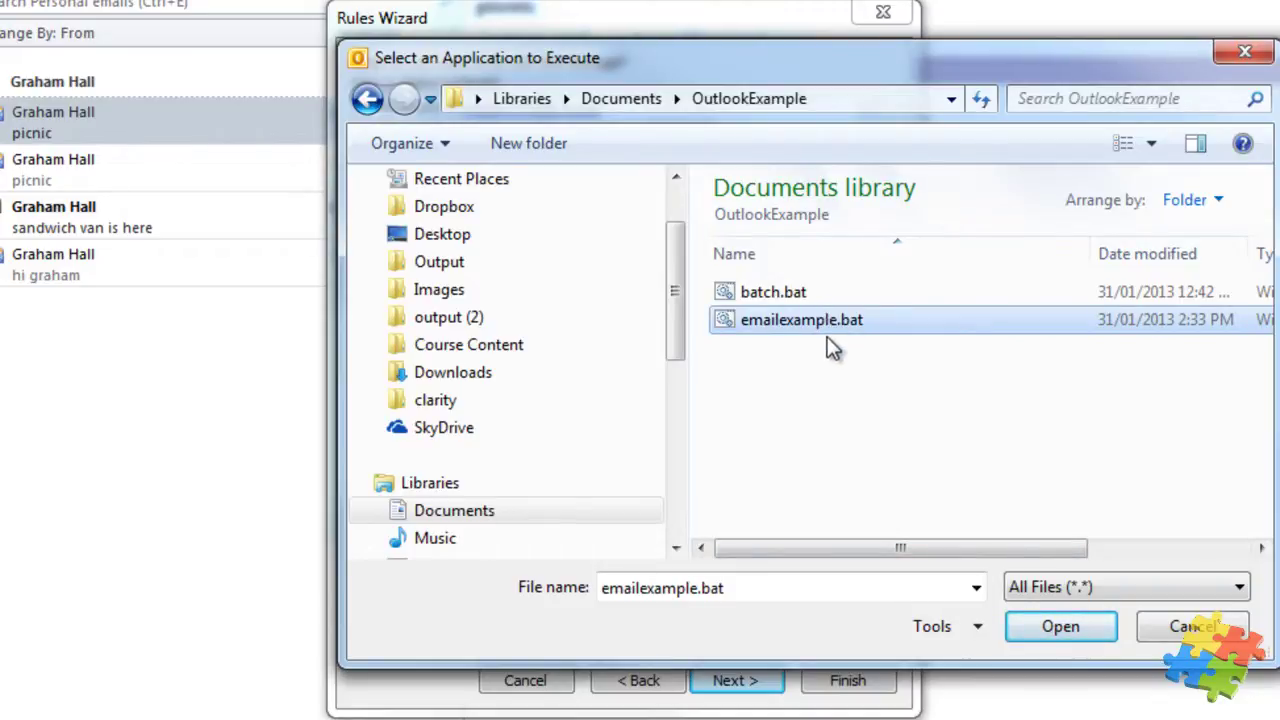
{"action": "left_click", "coordinate": [1052, 626]}
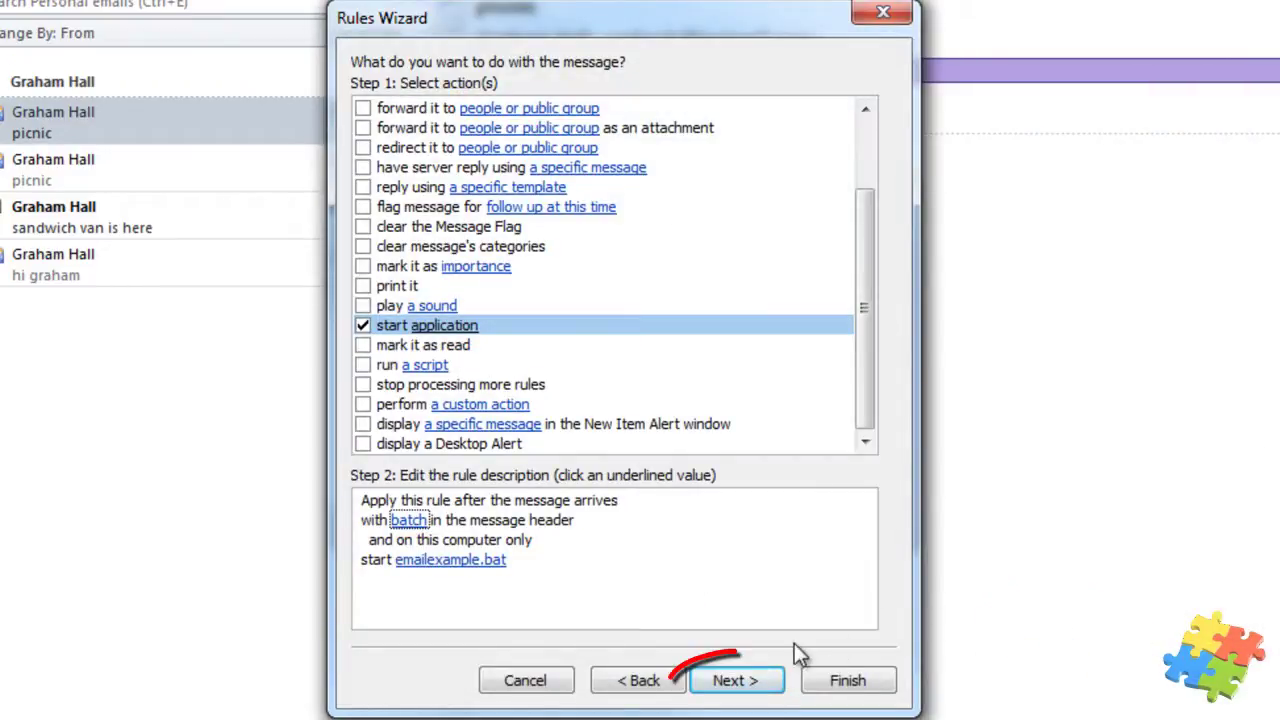
Step: Add no exceptions, finish the rule with the name "batch" and acknowledge the client-only notice
{"action": "left_click", "coordinate": [750, 690]}
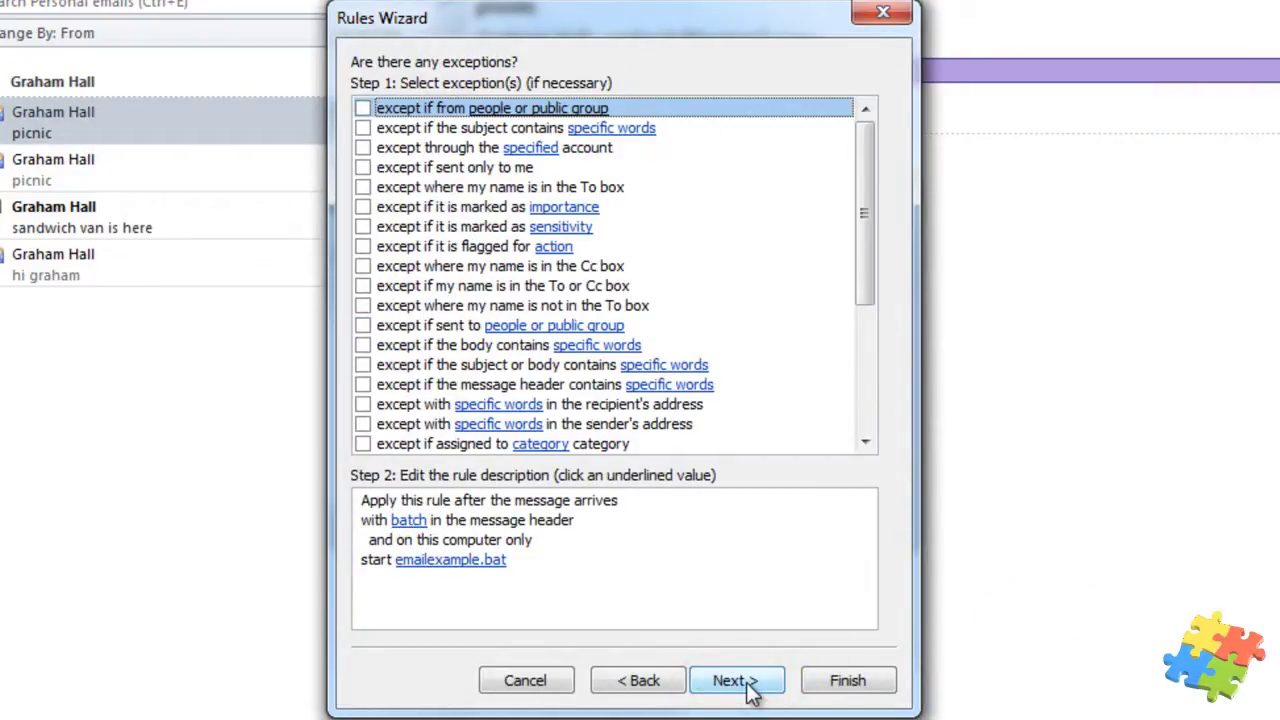
{"action": "left_click", "coordinate": [750, 690]}
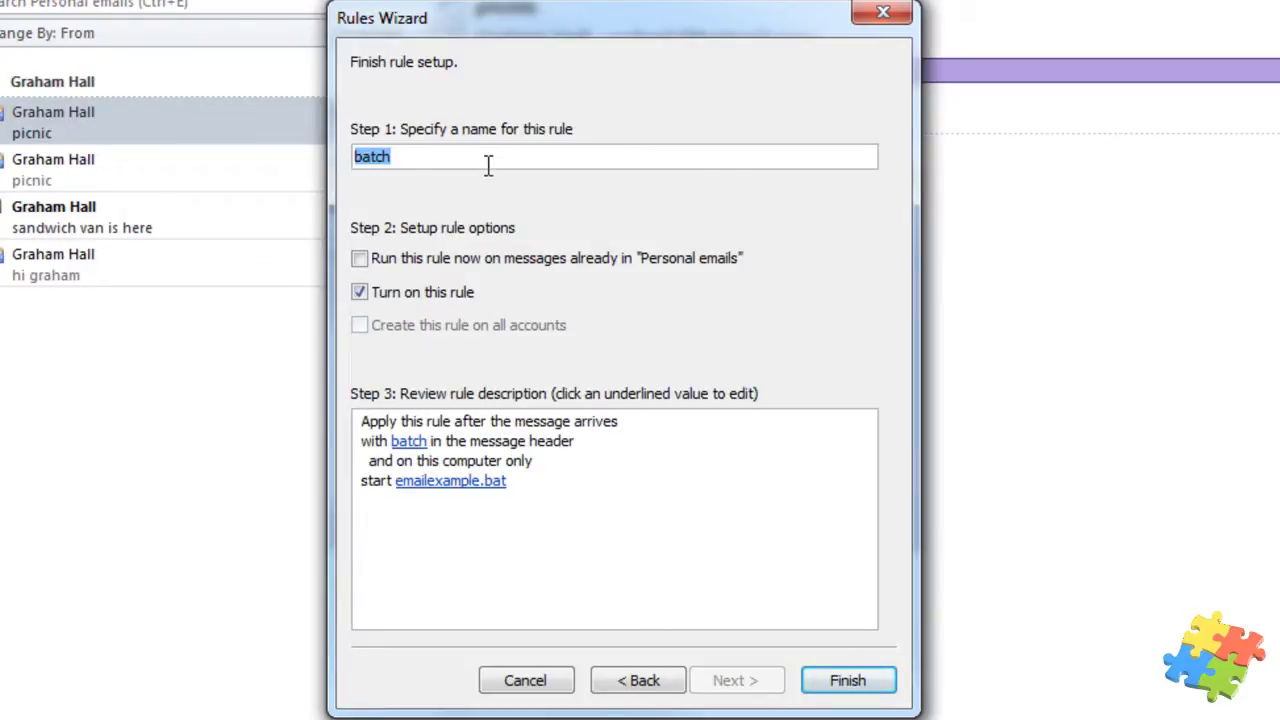
{"action": "left_click", "coordinate": [840, 680]}
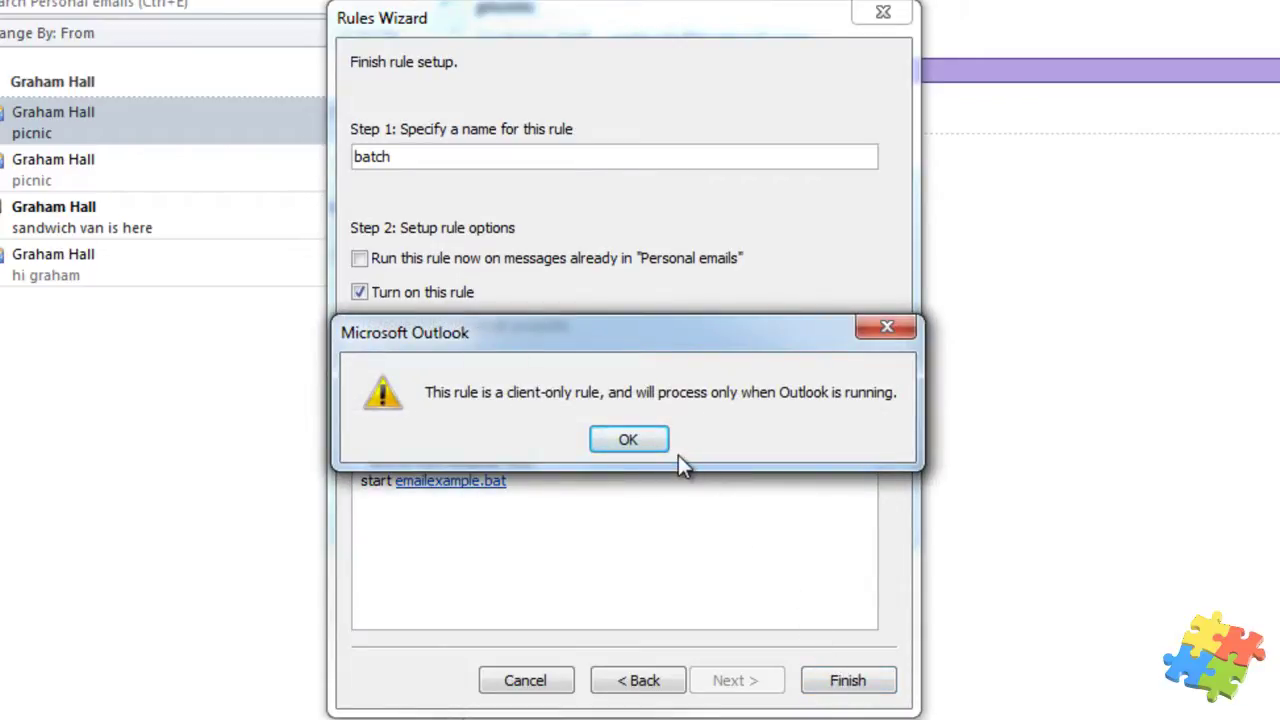
{"action": "left_click", "coordinate": [628, 440]}
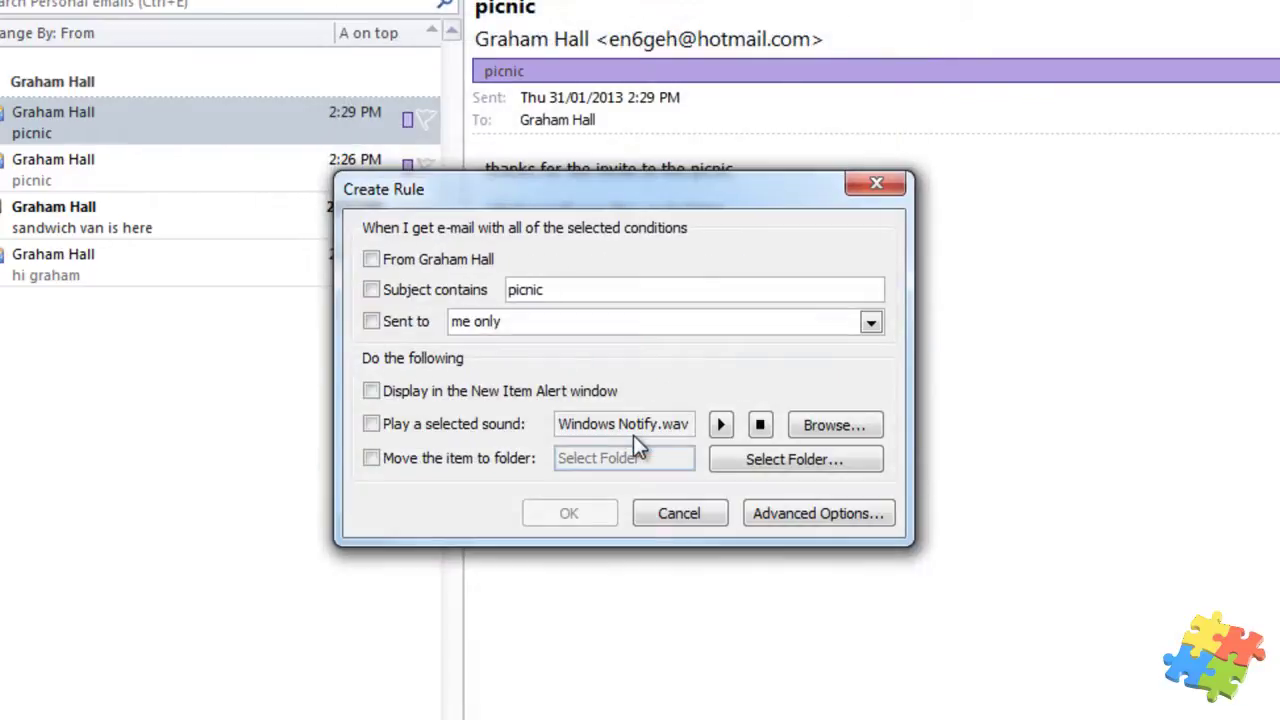